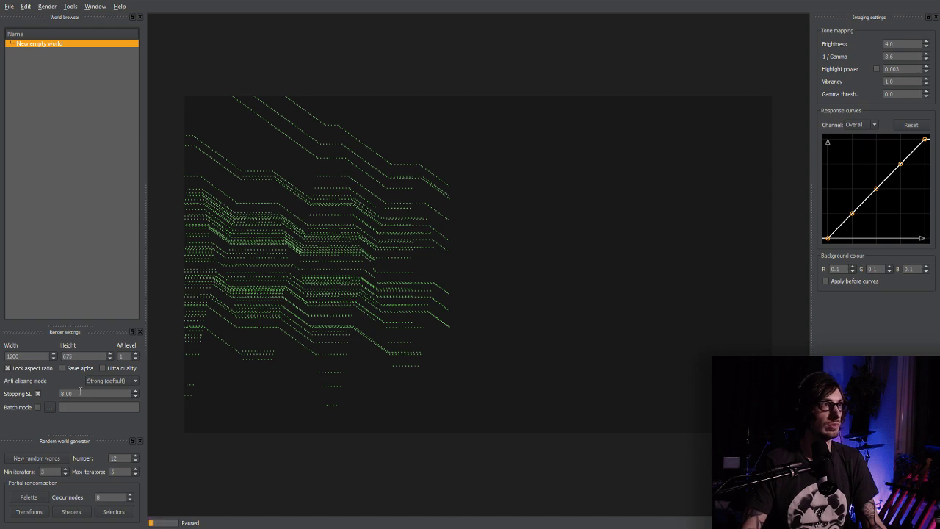
- Enter 10 as the stopping sampling level and commit it as 10.00
key("Tab")
type("10")
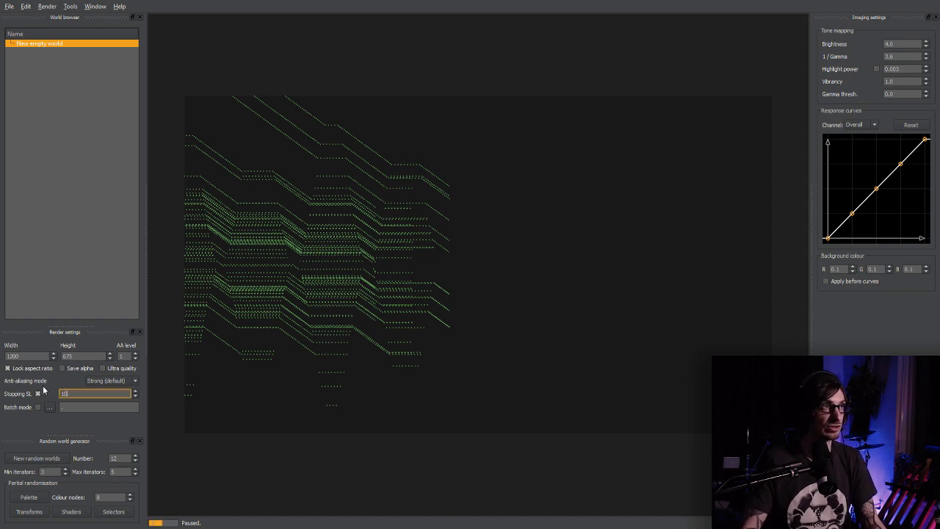
left_click(76, 406)
left_click(76, 395)
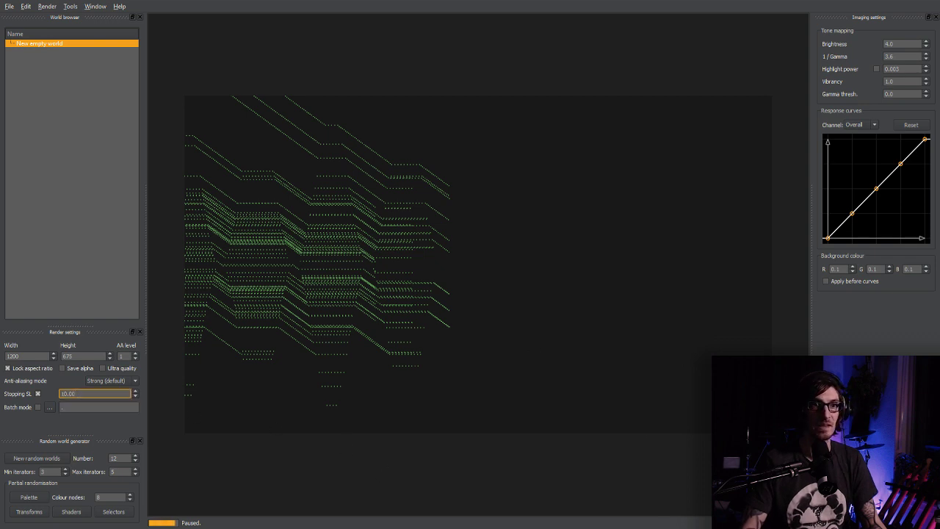
key("Return")
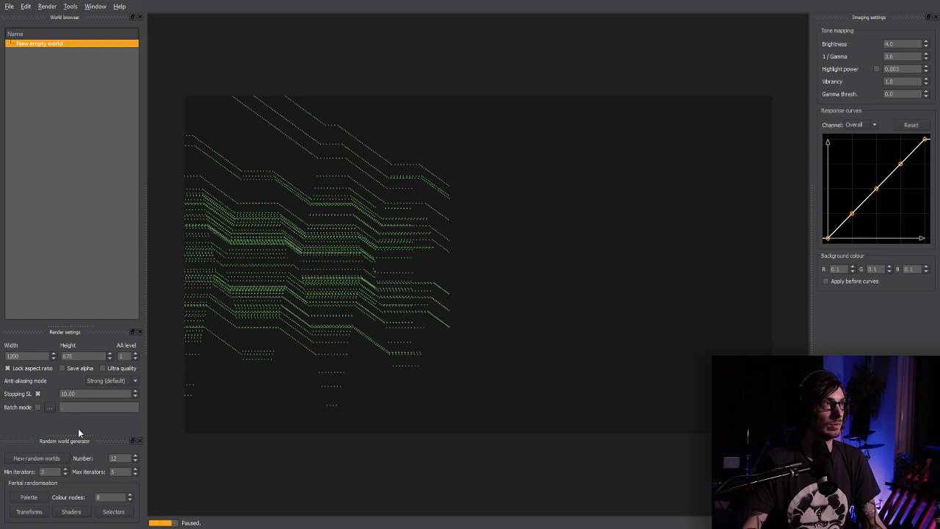
- Scroll the Chaotica panel down, back up and down again
scroll(273, 151, "down", 2)
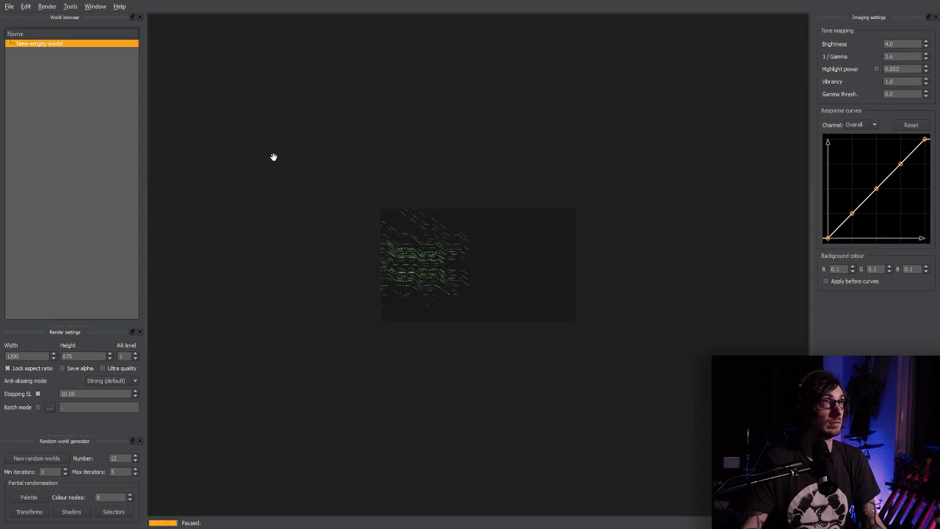
scroll(286, 202, "up", 3)
scroll(287, 204, "down", 1)
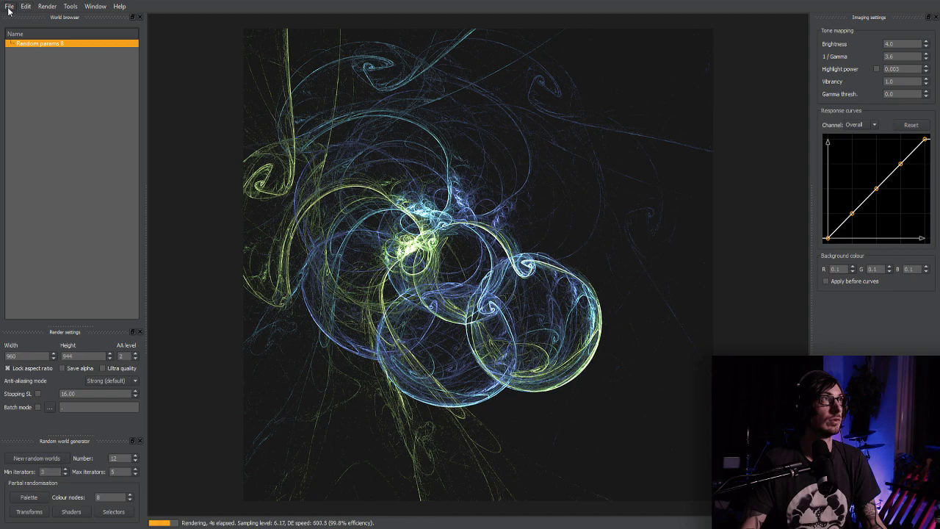
- Create a new empty world, unlock the aspect ratio, set height to 14, then relock it
key("ctrl+n")
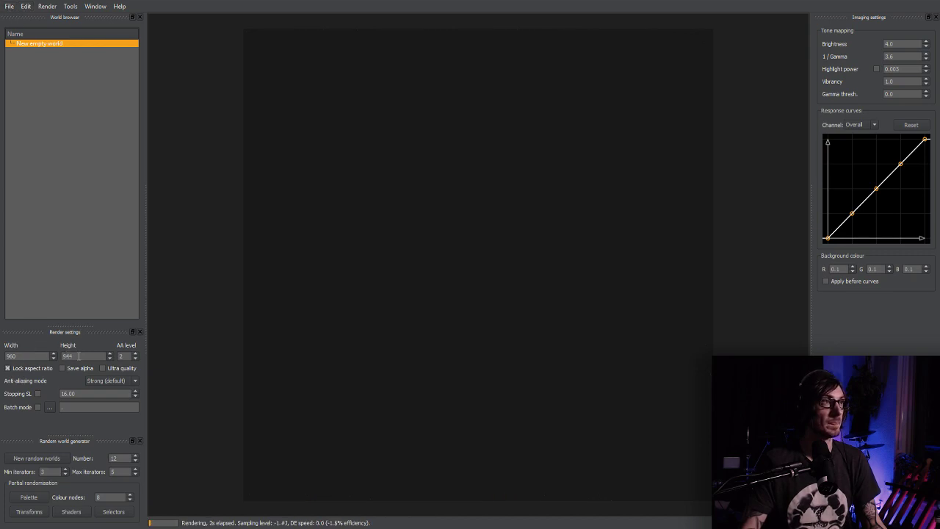
left_click(7, 368)
double_click(73, 356)
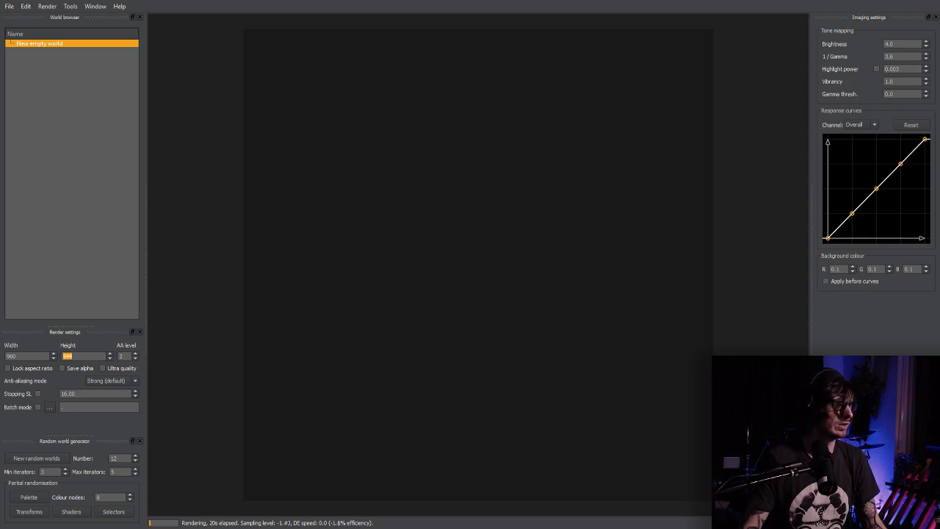
type("1440")
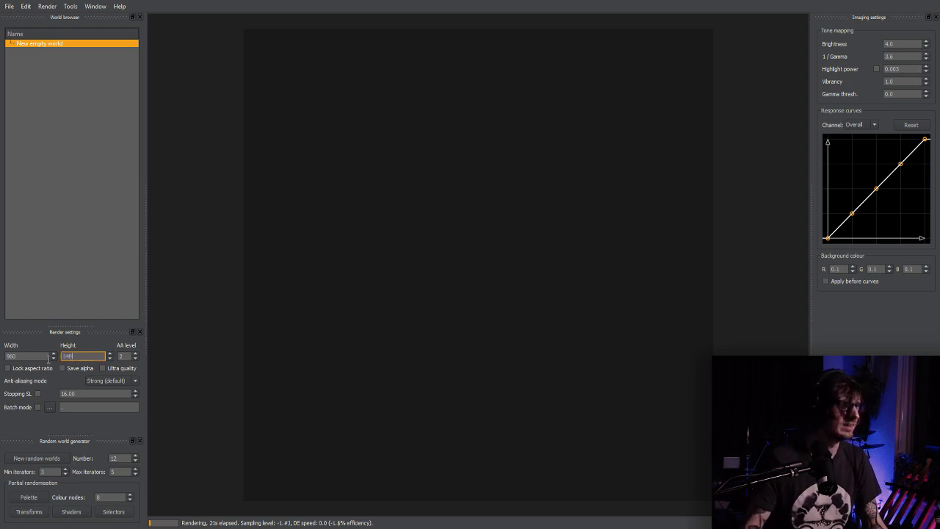
left_click(28, 369)
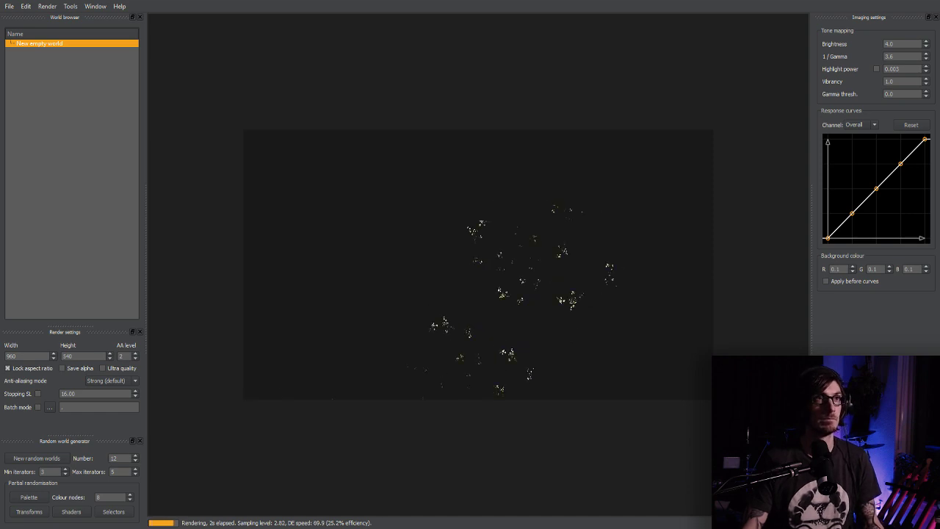
scroll(446, 330, "up", 2)
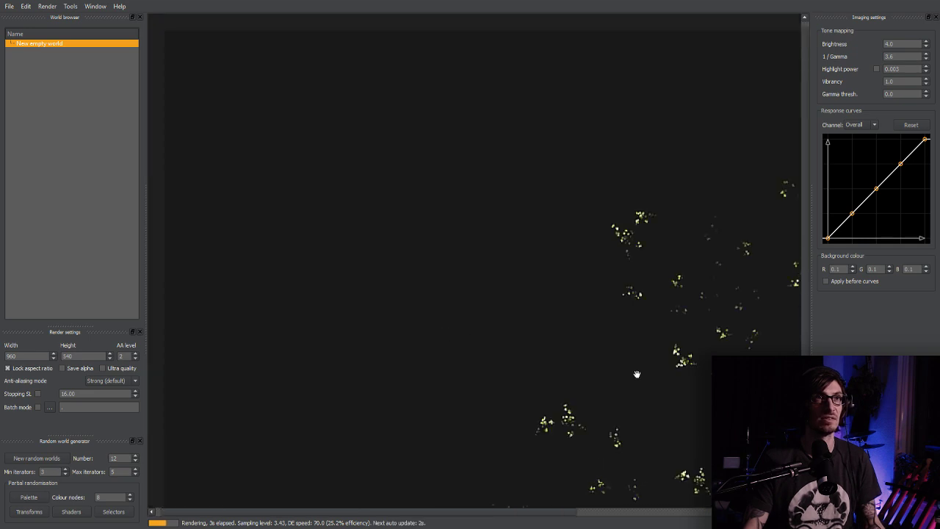
scroll(617, 426, "down", 3)
scroll(613, 423, "up", 3)
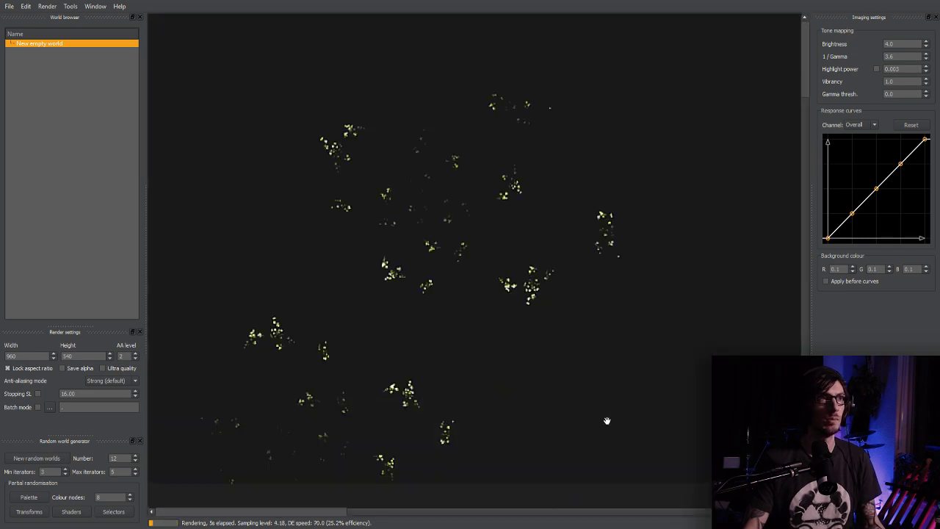
scroll(588, 411, "down", 3)
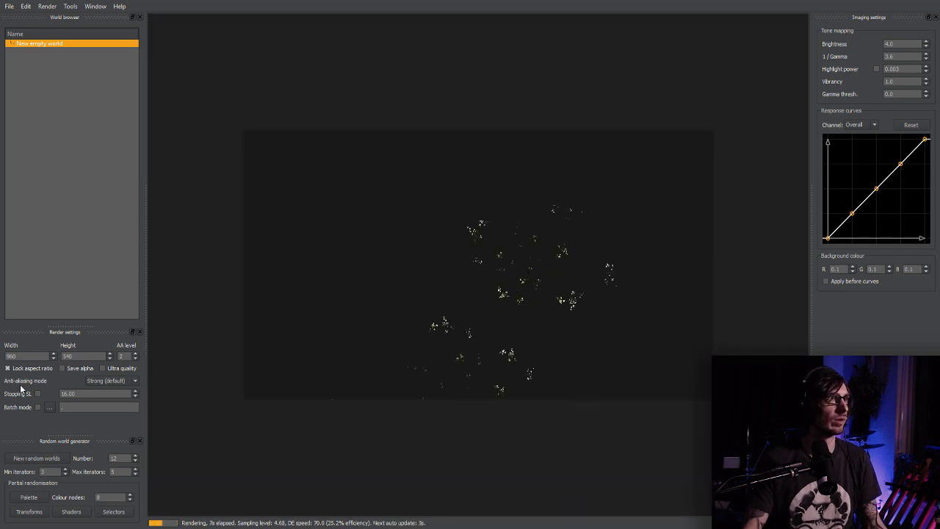
left_click(26, 356)
- Set the render width to 1200 with height 675, and step the anti-aliasing level down
scroll(26, 356, "down", 4)
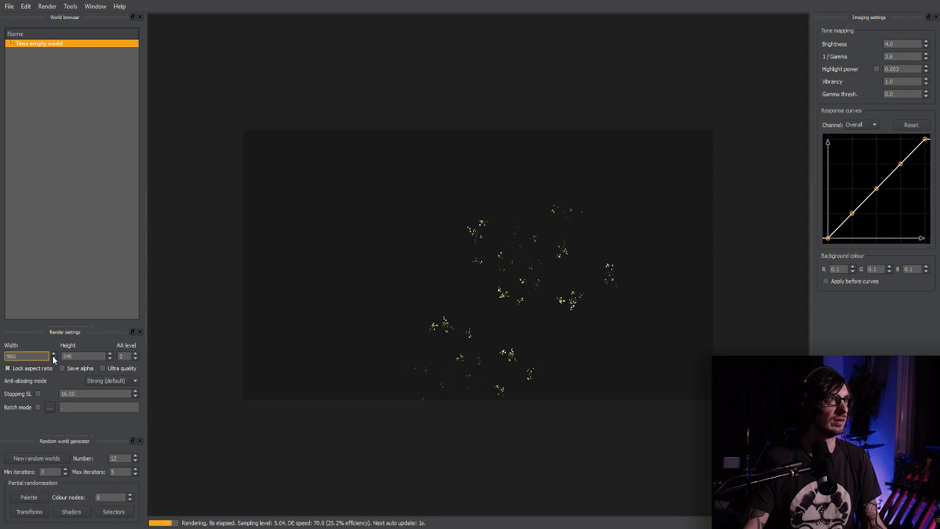
type("1200")
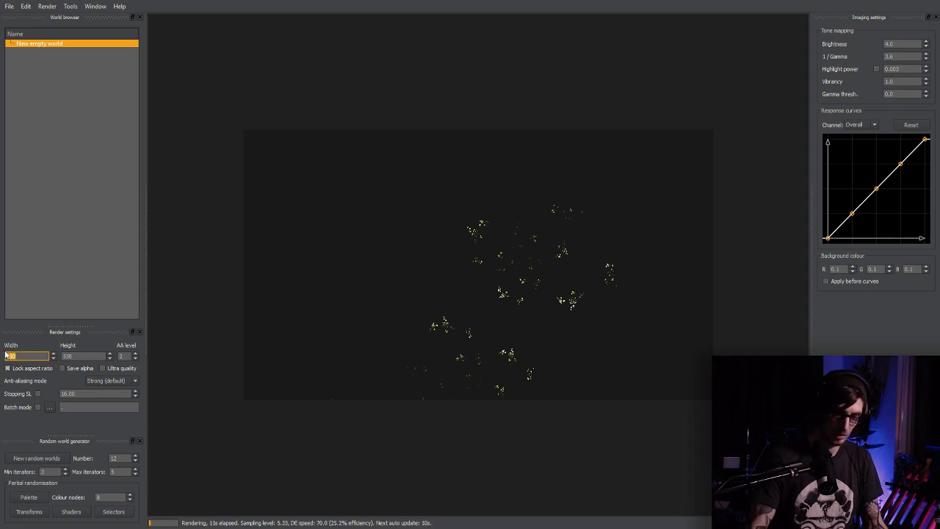
left_click(87, 357)
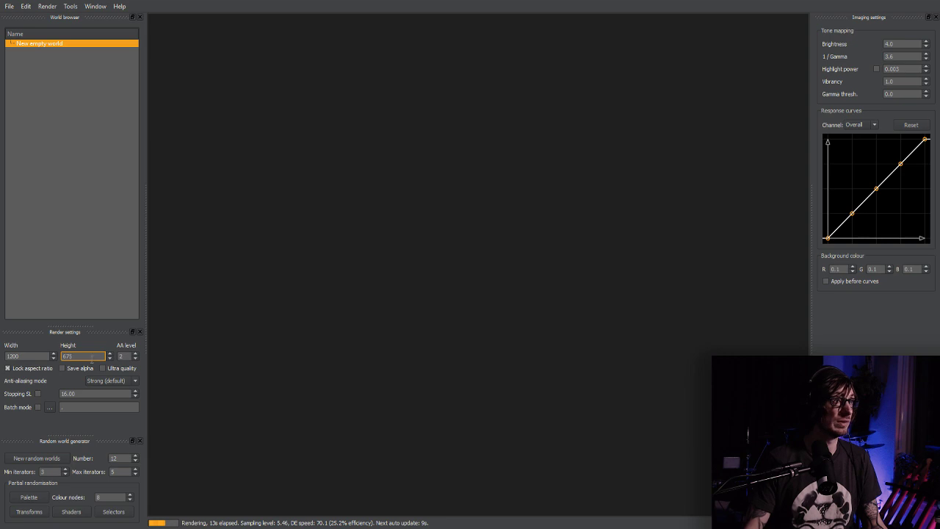
key("Tab")
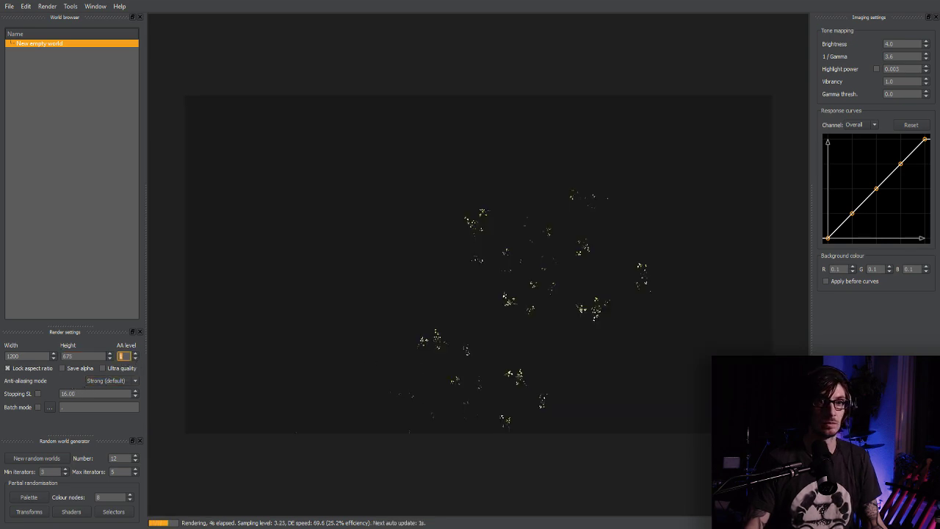
key("Down")
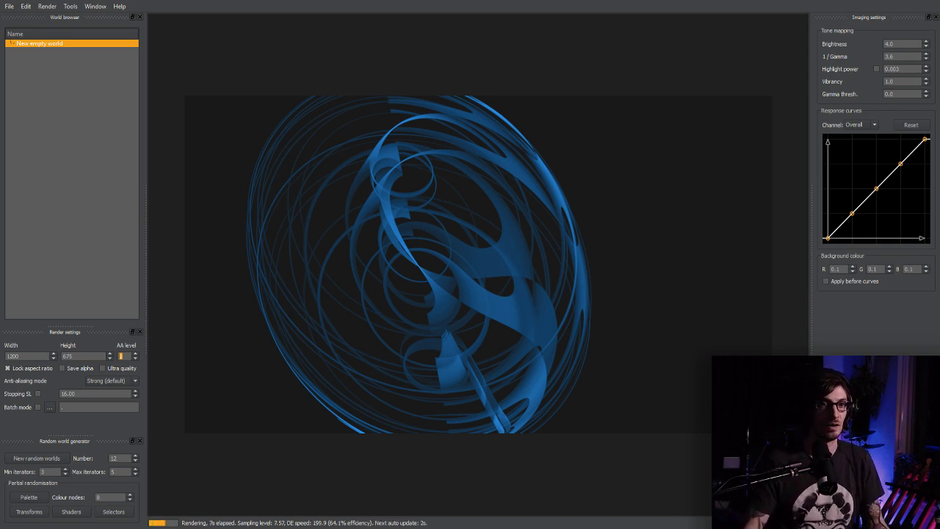
- Cycle through several fractal forms with undo/redo to a denser blue swirl, then pause rendering
key("ctrl+z")
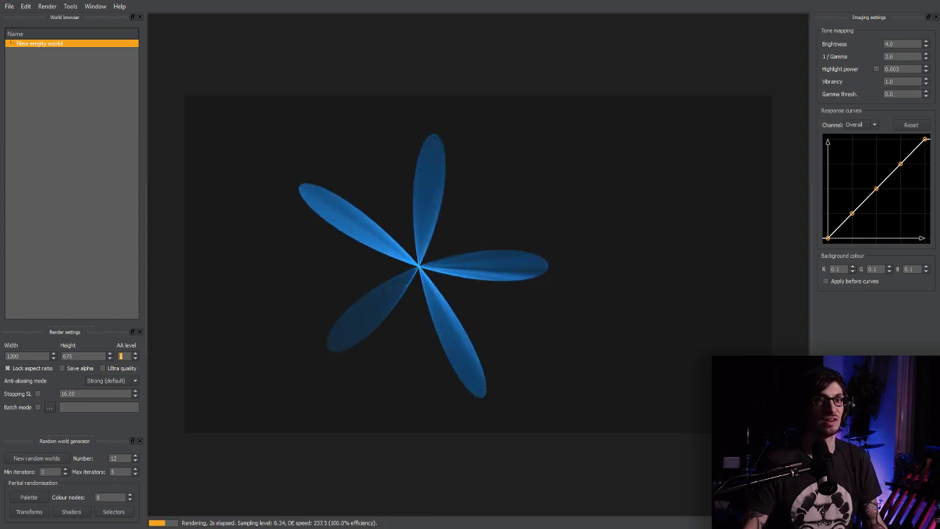
key("ctrl+y")
key("ctrl+y")
key("ctrl+y")
key("ctrl+y")
key("ctrl+y")
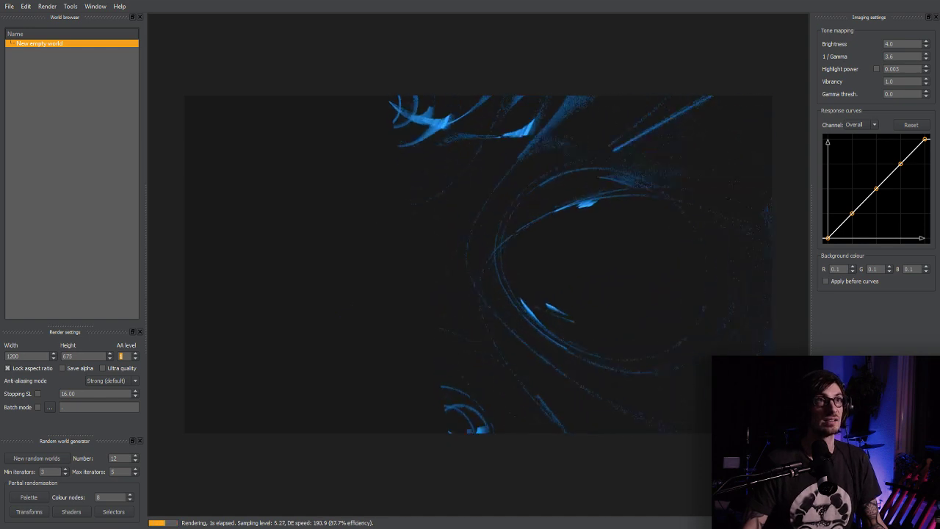
key("ctrl+y")
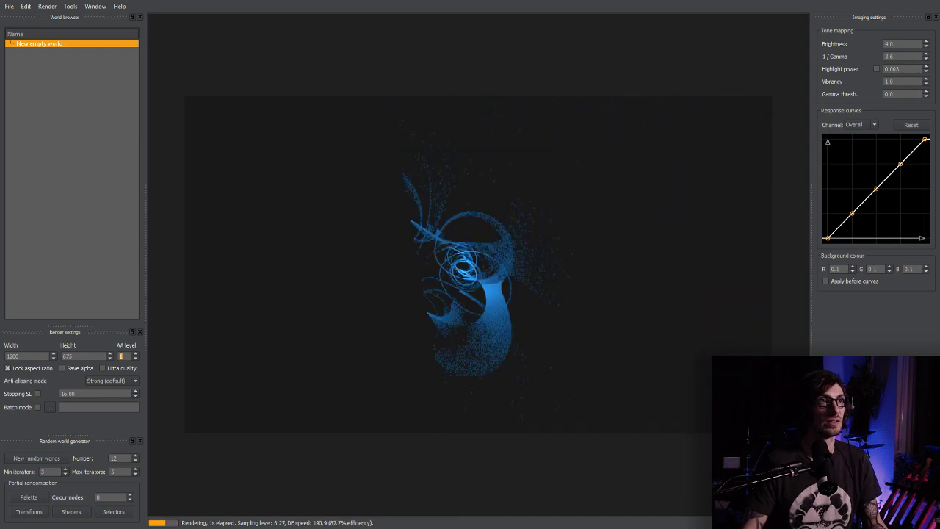
key("ctrl+y")
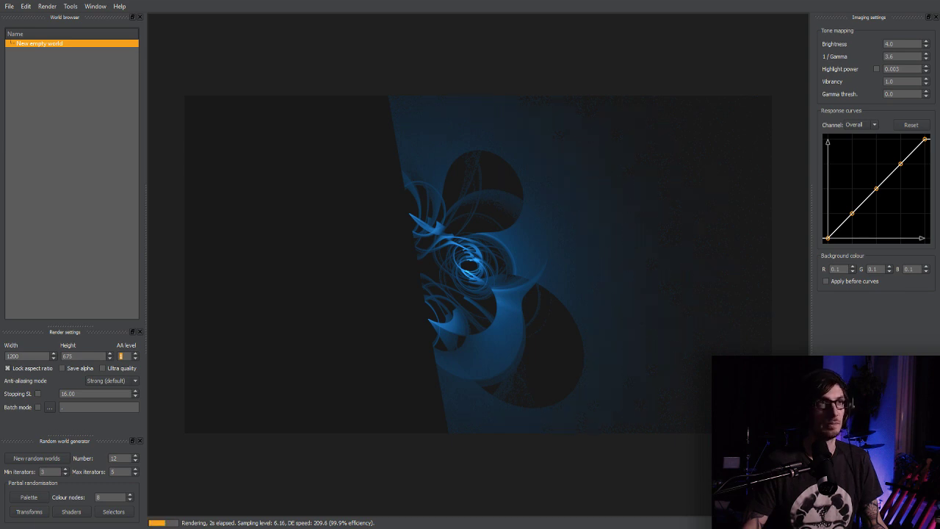
key("ctrl+y")
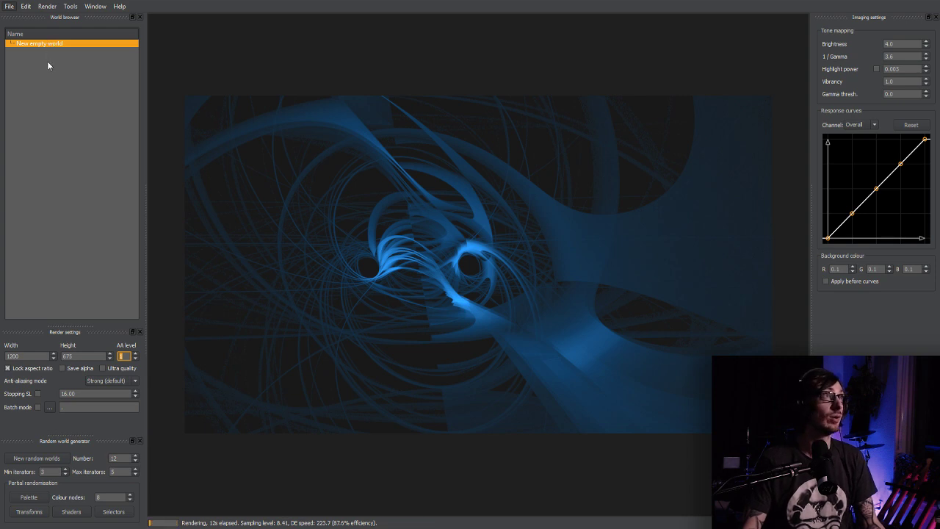
key("space")
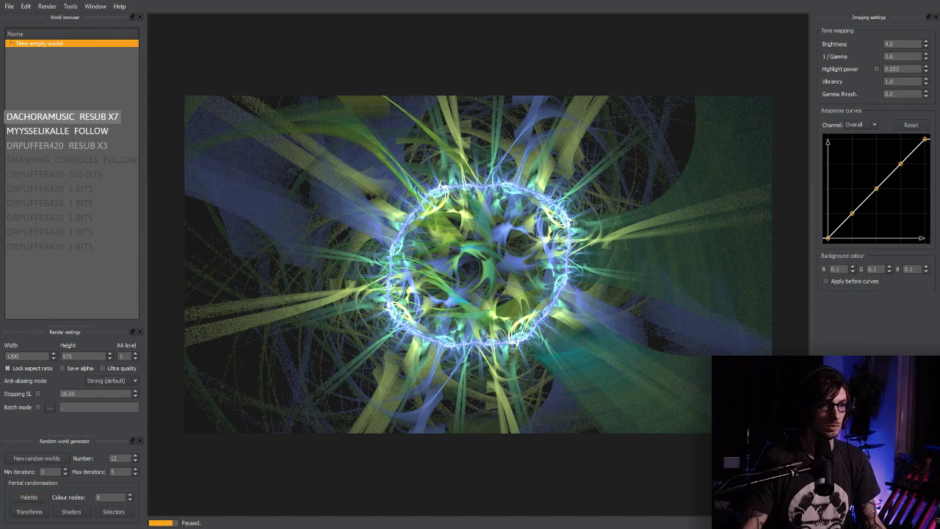
- Resume rendering the ring fractal briefly, then pause it again
key("ctrl+r")
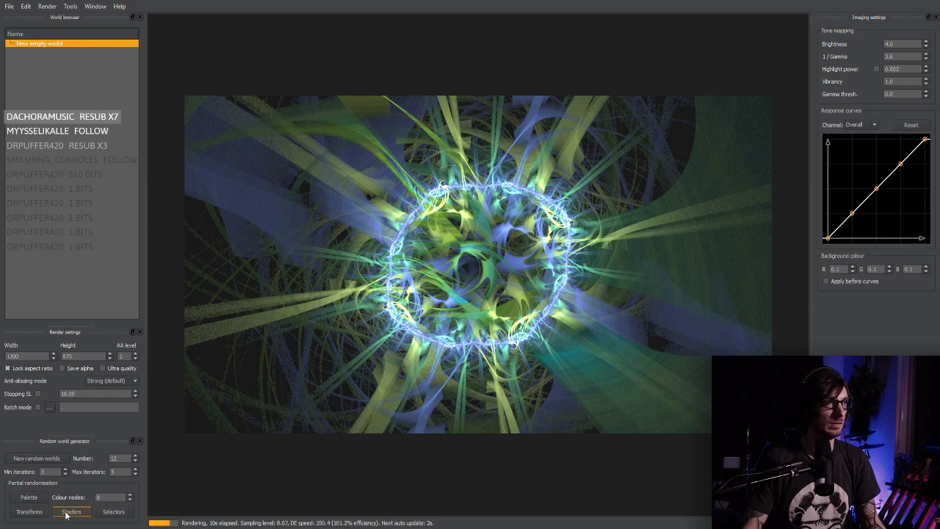
key("ctrl+r")
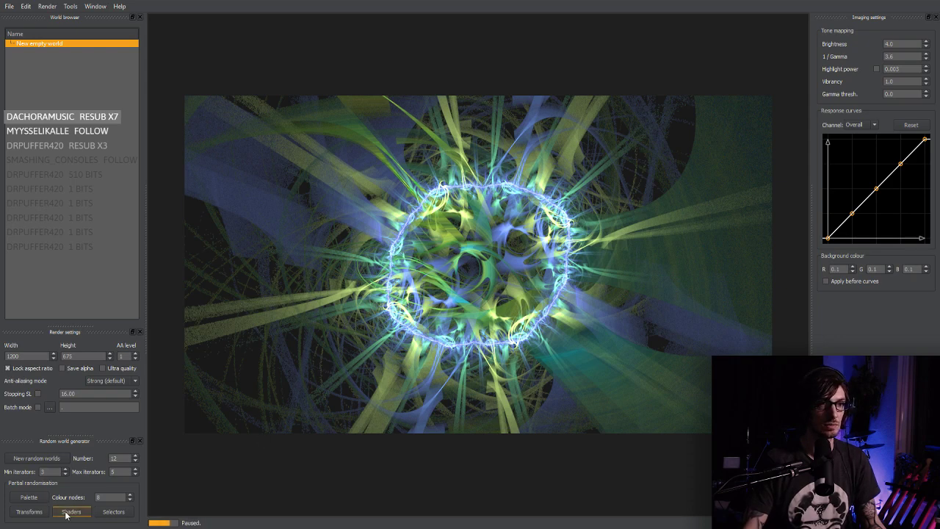